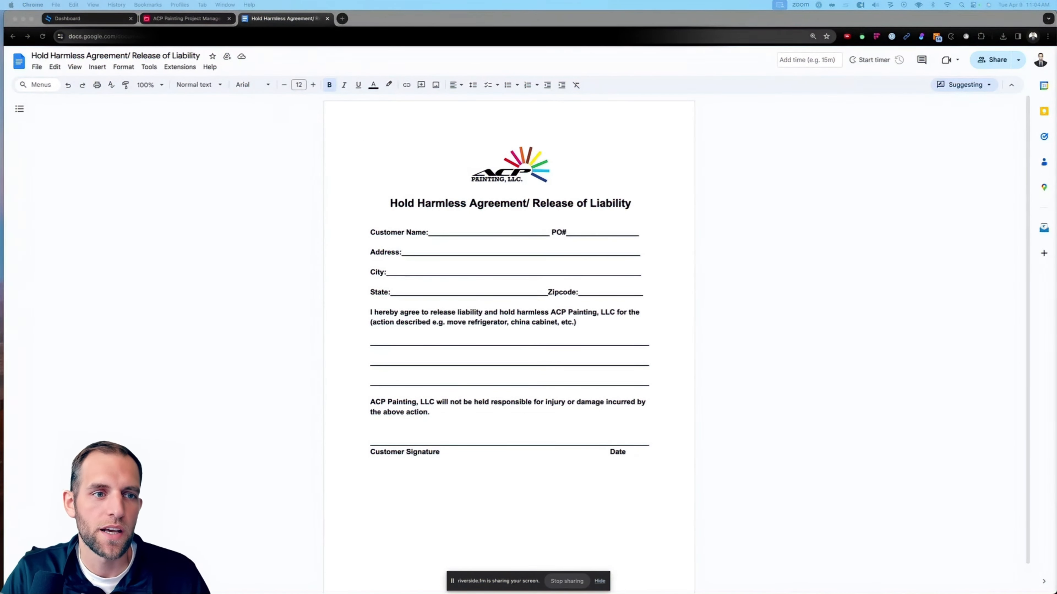
- Switch to the Hold Harmless table in Airtable and link the test project to the first record
left_click(165, 21)
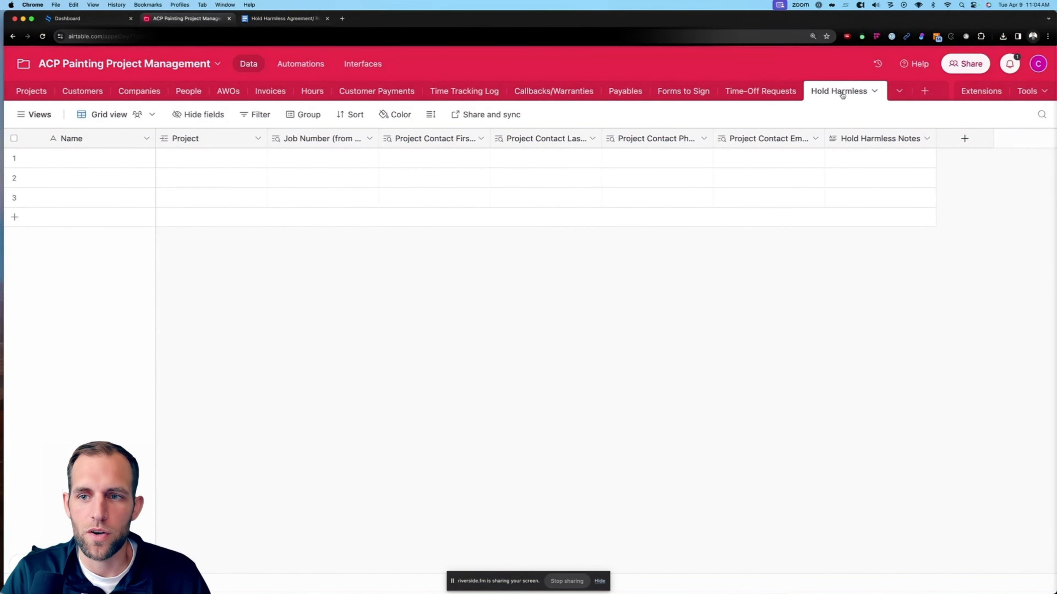
double_click(211, 158)
left_click(258, 138)
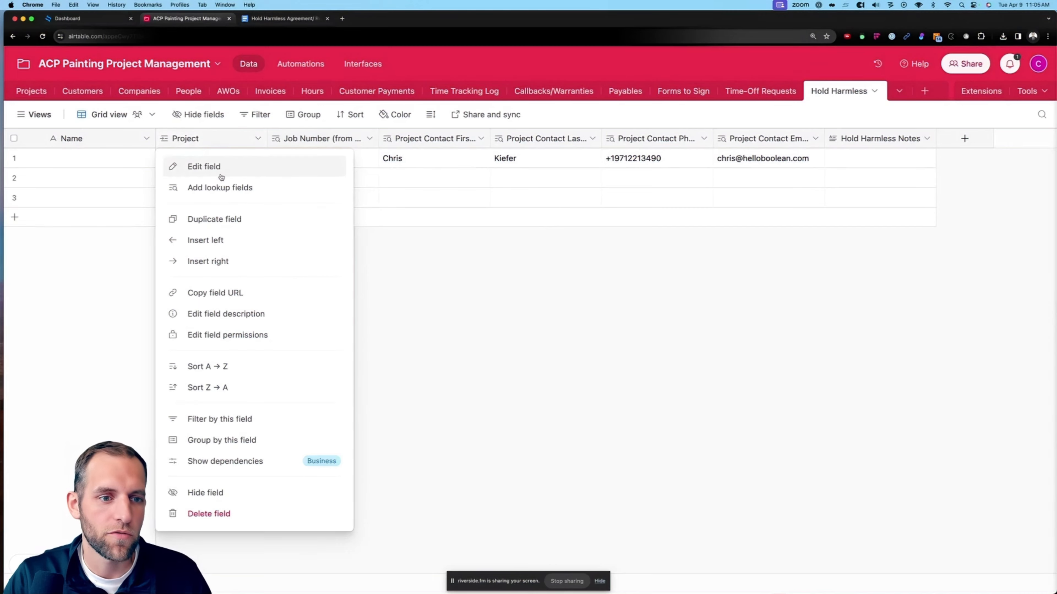
left_click(201, 188)
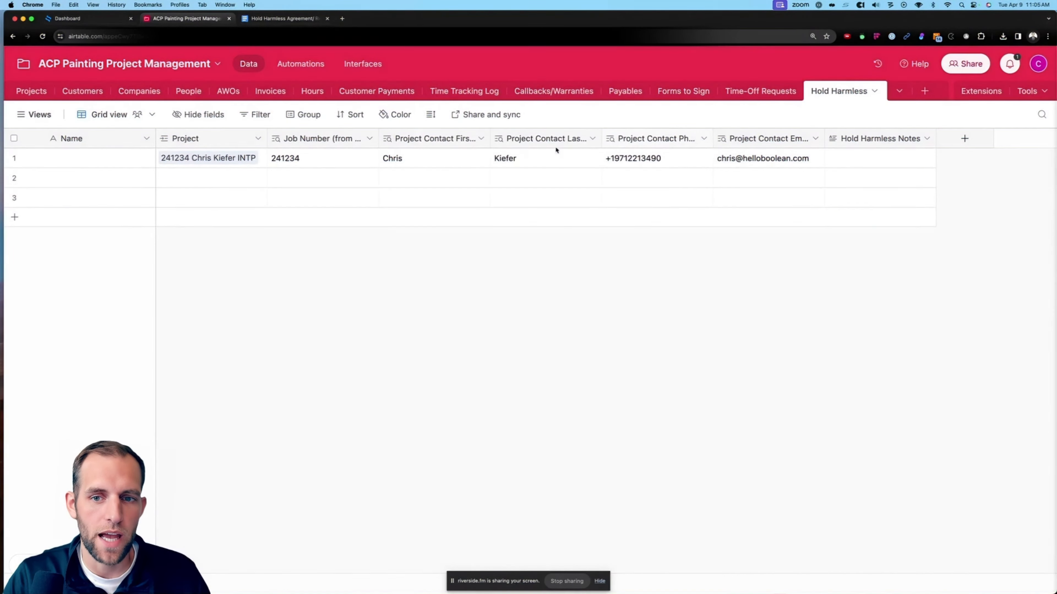
left_click(644, 144)
- Add Combined Job Address from the linked Projects table as a lookup field in the Hold Harmless table
left_click(258, 138)
left_click(201, 189)
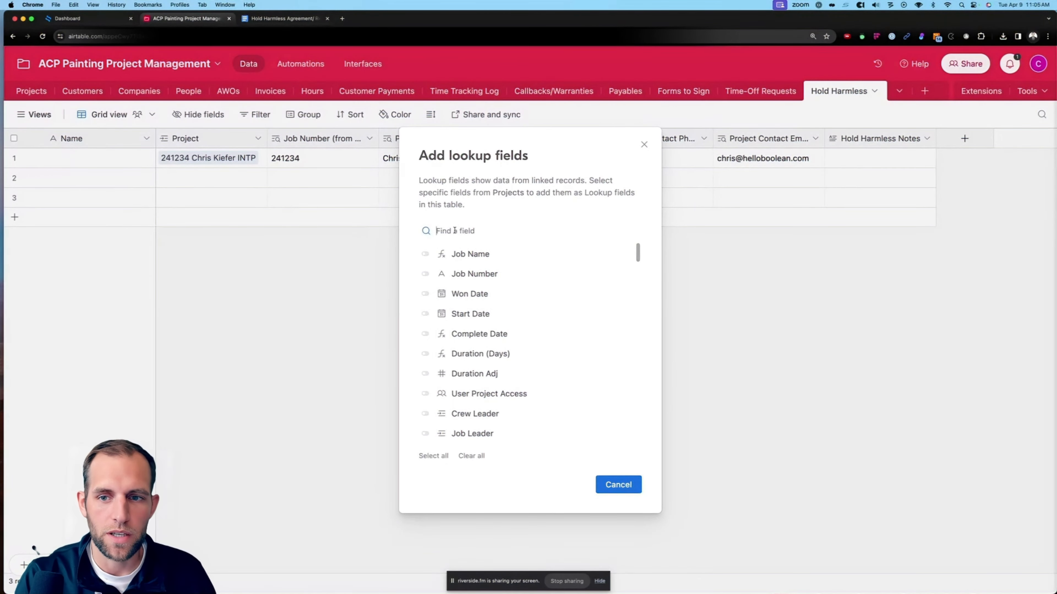
type("addre")
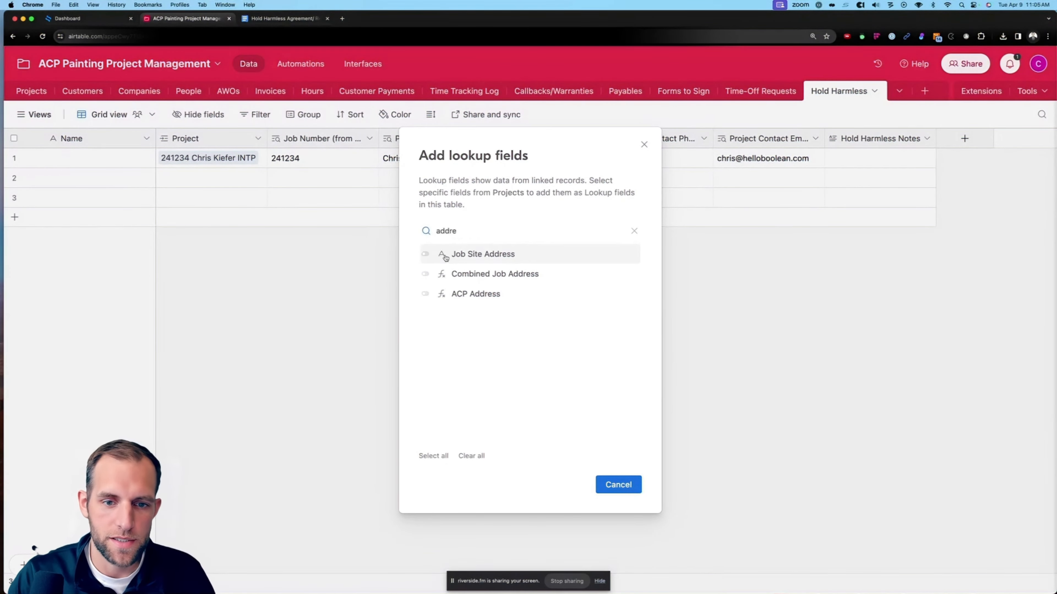
left_click(425, 274)
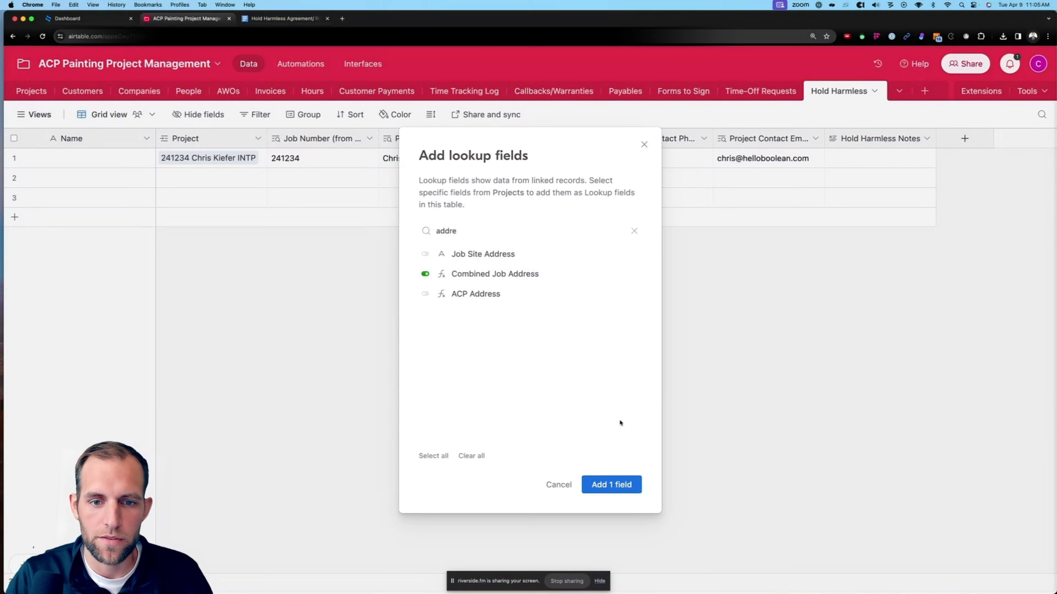
left_click(609, 486)
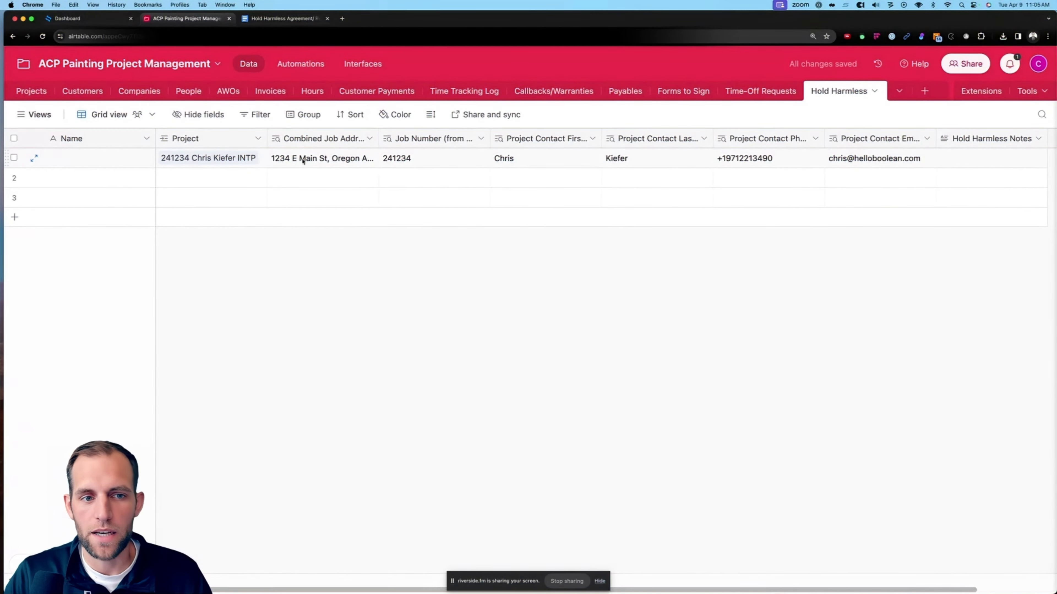
- Check the Hold Harmless document, then add an attachment field named Signed Agreement at the end of the Airtable table
left_click(283, 18)
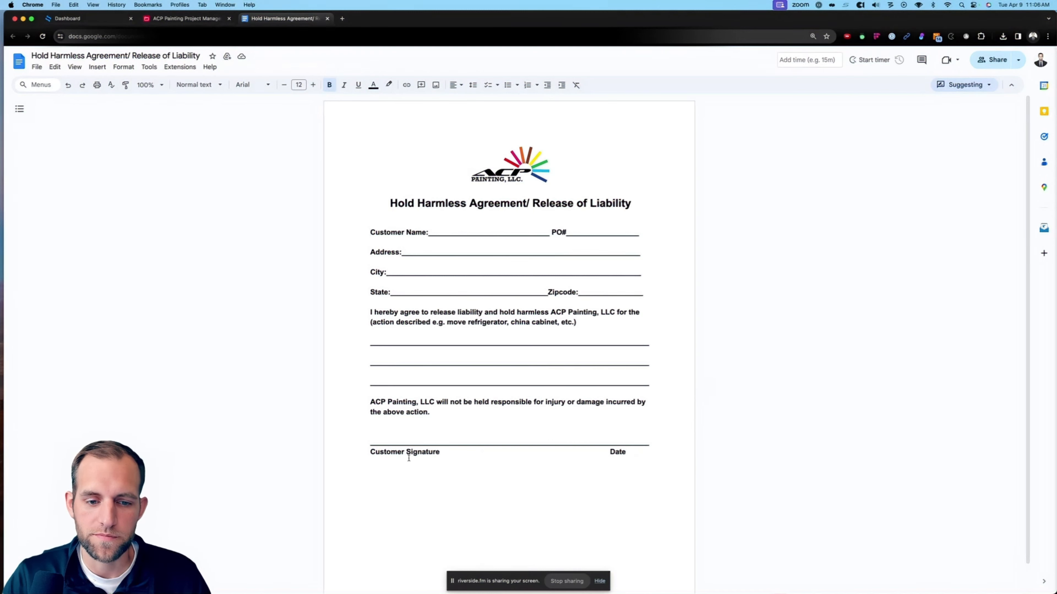
left_click(187, 19)
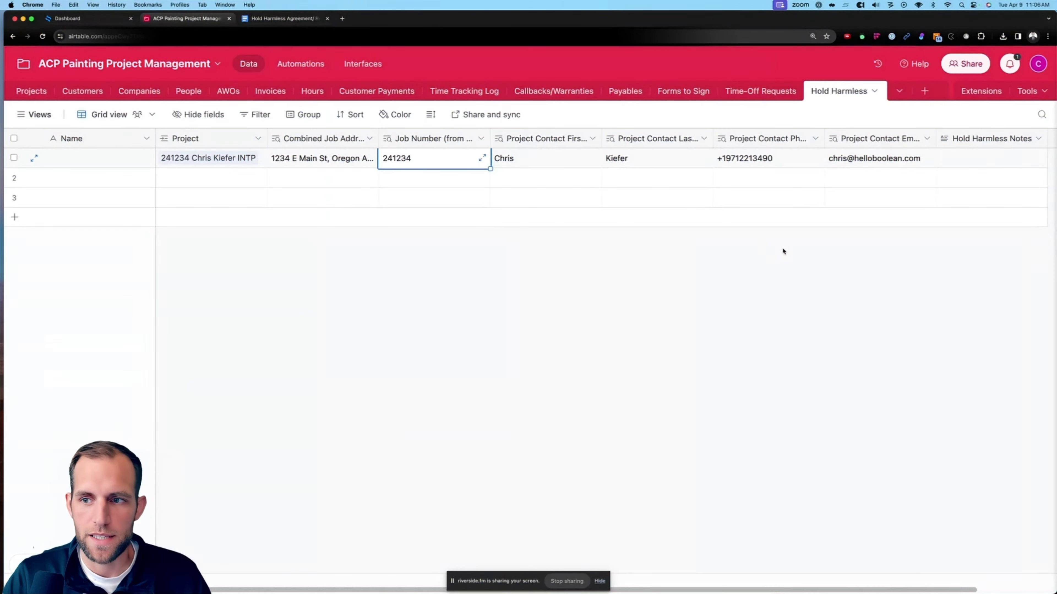
scroll(1010, 142, "right", 3)
left_click(1014, 138)
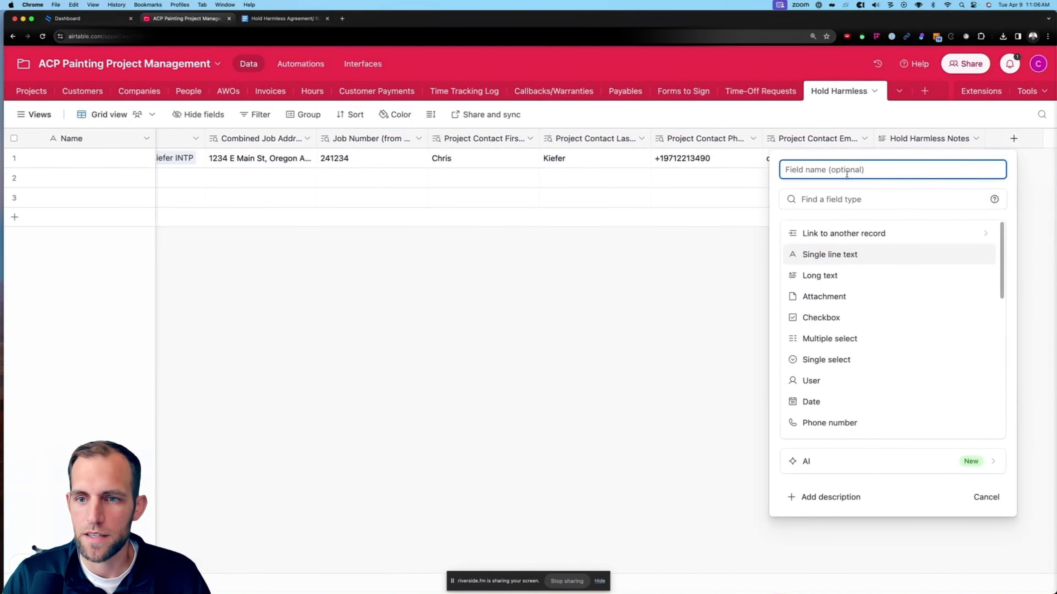
type("S")
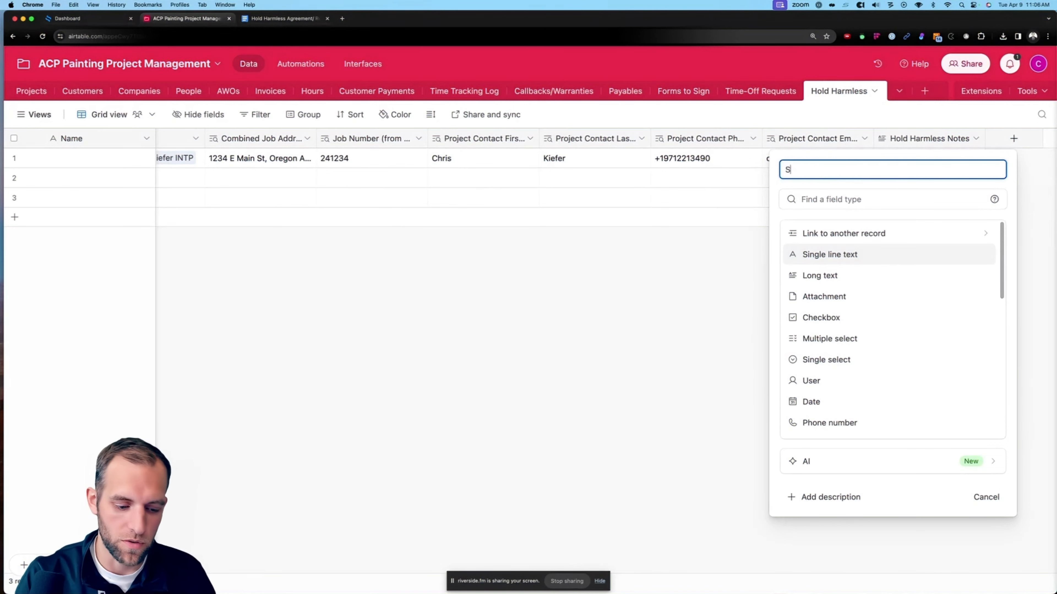
type("igned Agreement")
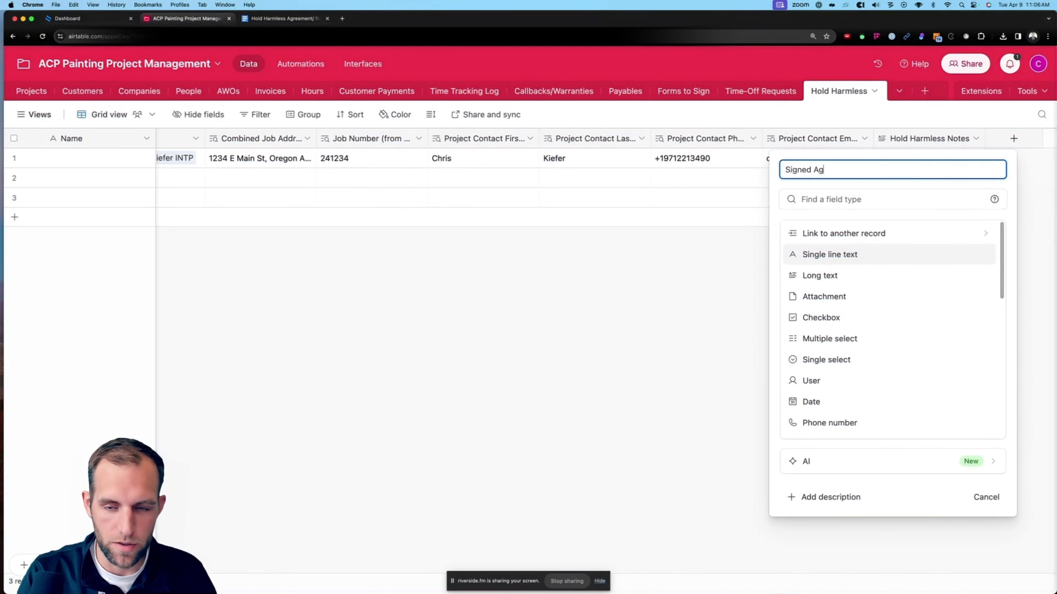
left_click(809, 199)
type("att")
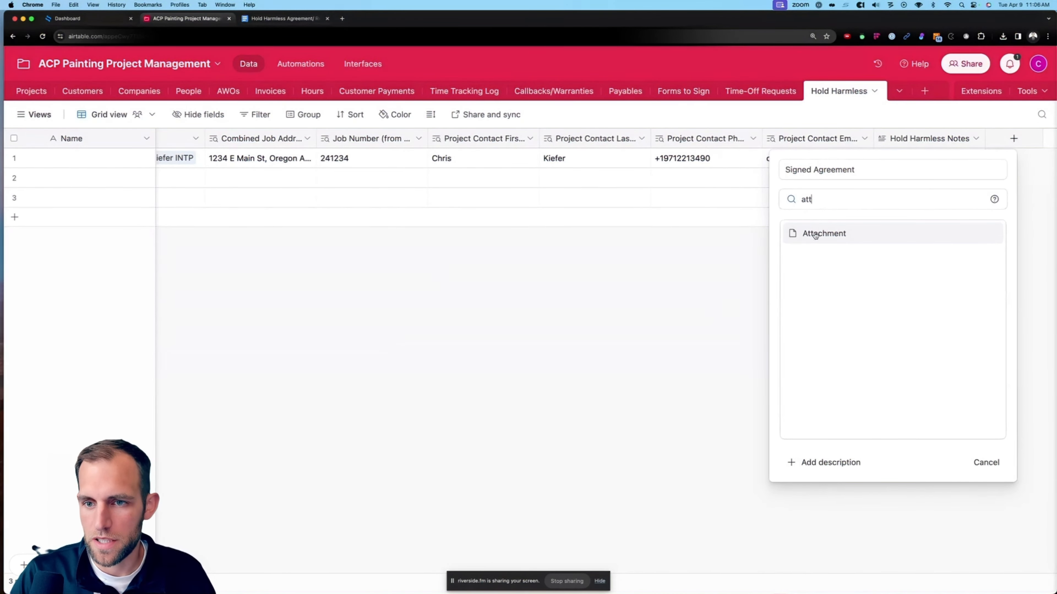
left_click(815, 236)
left_click(976, 287)
left_click(916, 161)
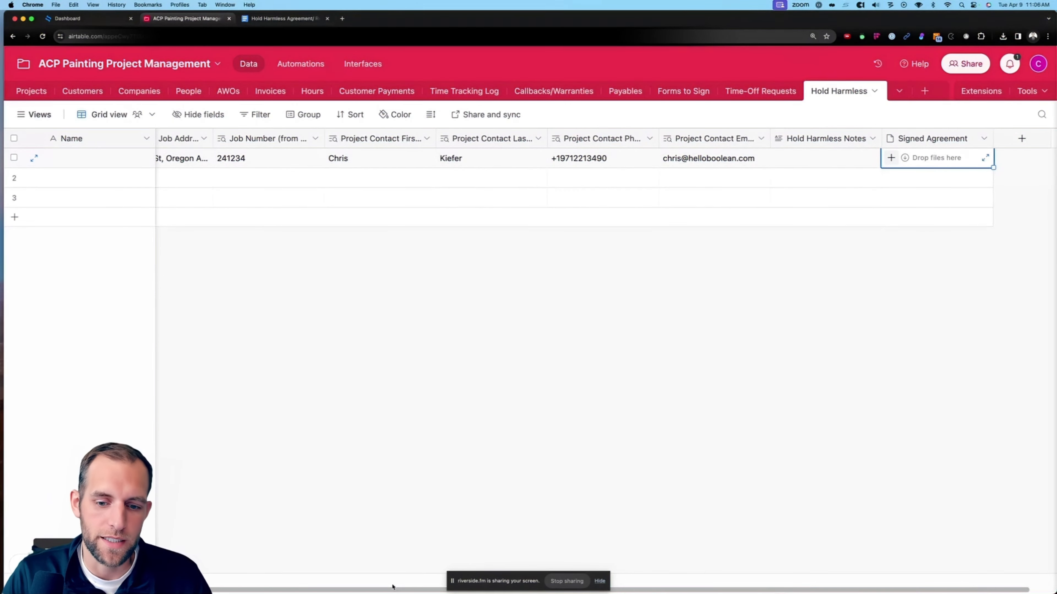
- Switch to eSignatures and start a new contract using the Sample Service Agreement template
scroll(391, 583, "left", 5)
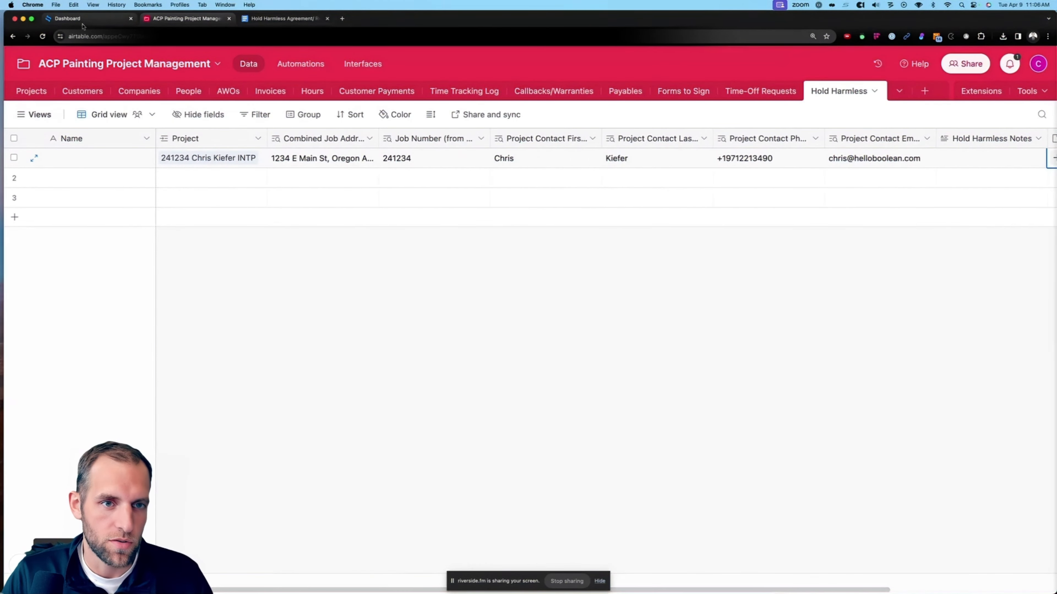
left_click(63, 20)
left_click(524, 206)
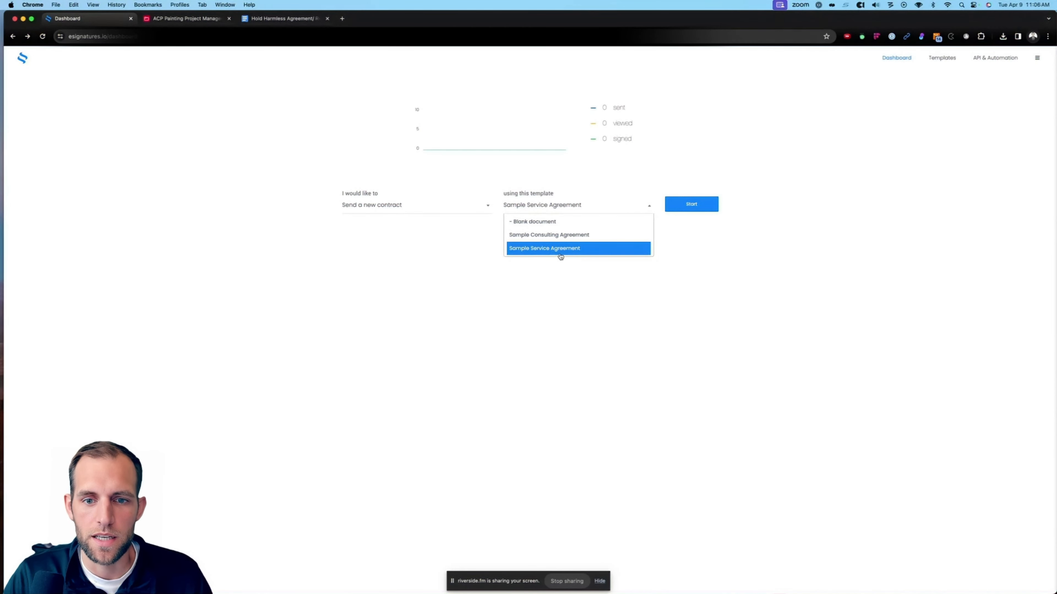
left_click(684, 212)
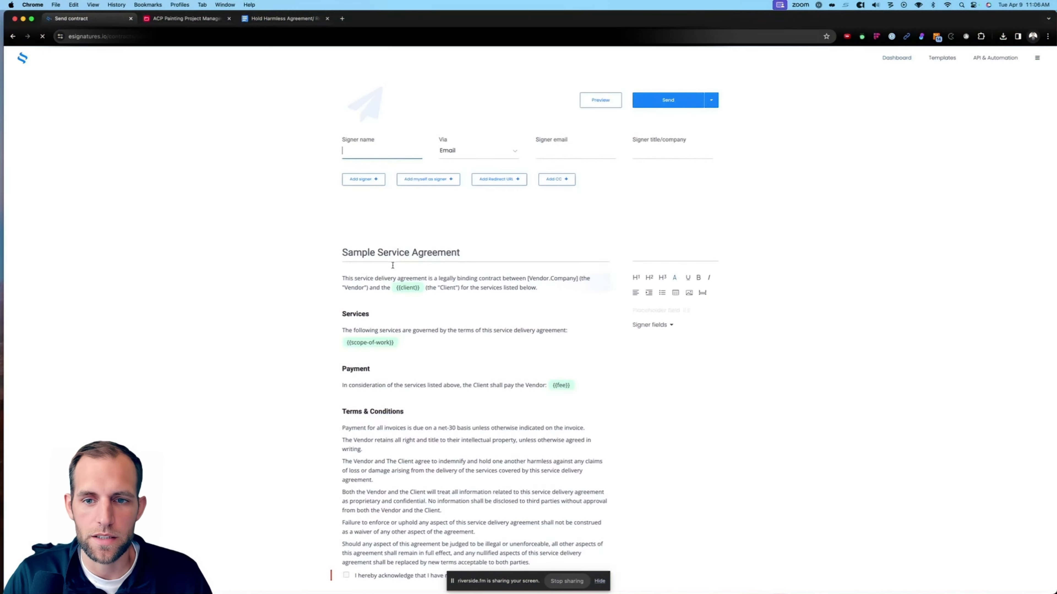
- Replace the contract title with "ACP - Hold Harmless Agreement"
triple_click(393, 252)
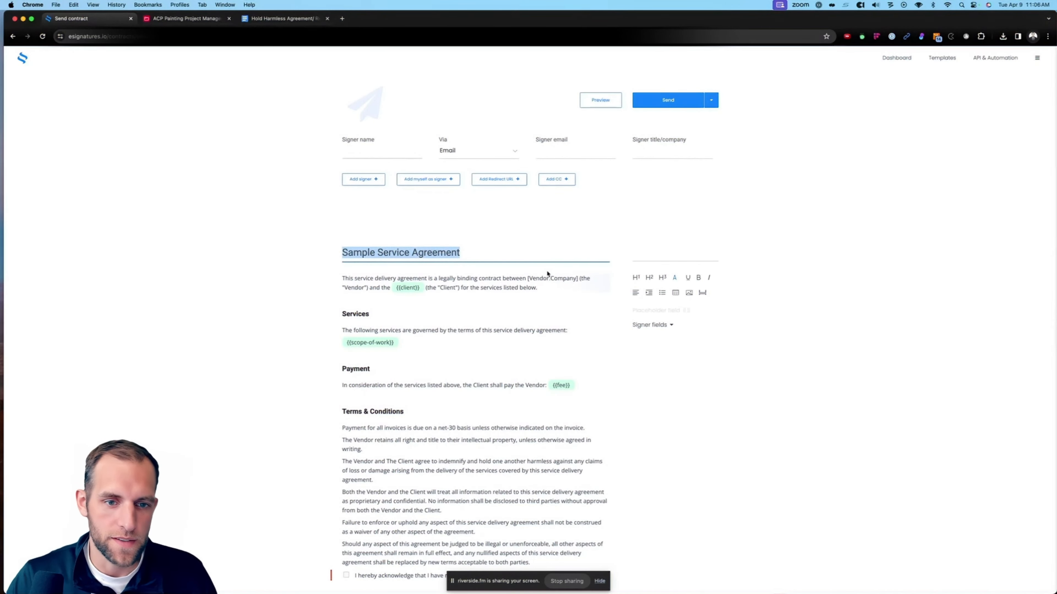
type("h")
key("BackSpace")
type("ACP ")
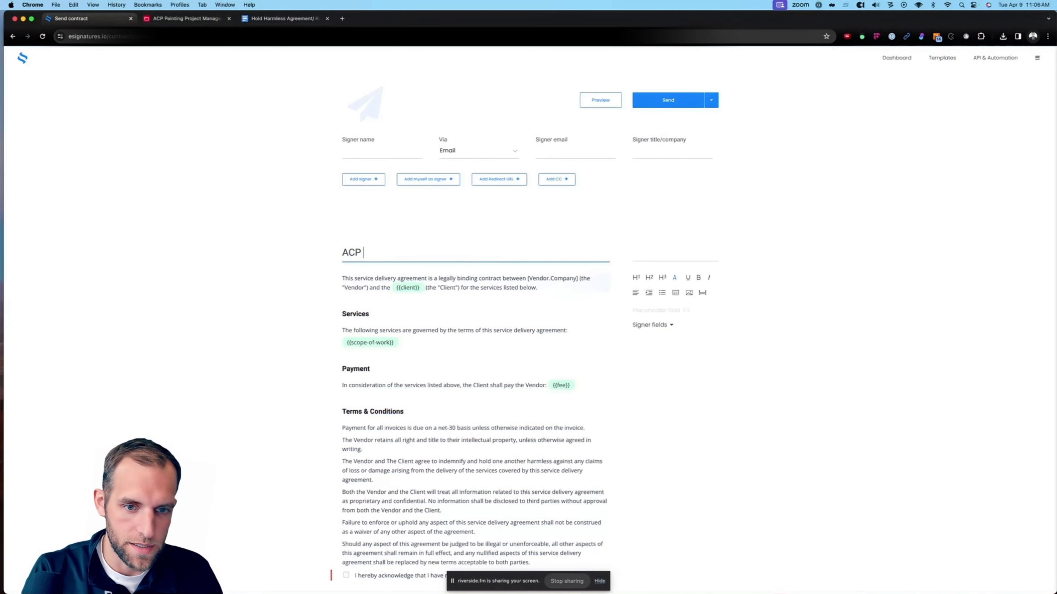
type("- Hold Harm")
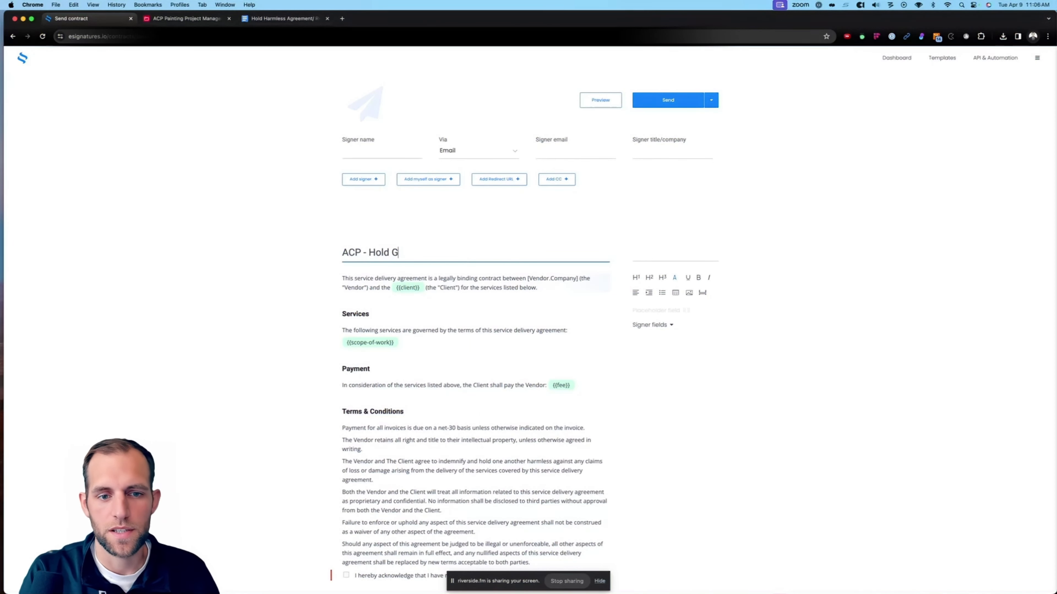
type("less Agreement")
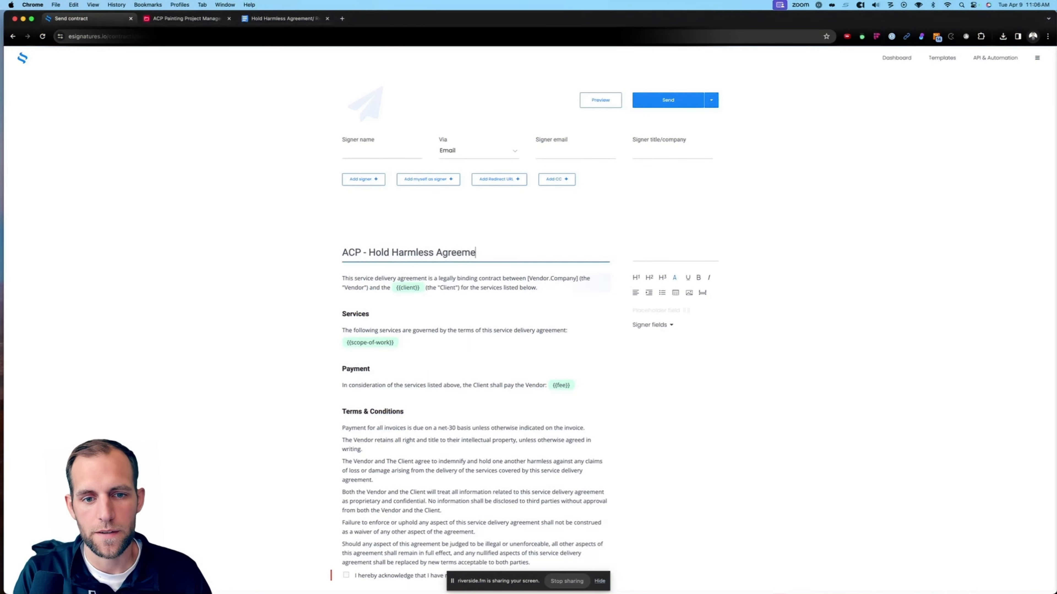
- Copy the full agreement text from the Hold Harmless Google Doc and paste it above the contract's sample text in eSignatures
left_click(283, 19)
left_click_drag(390, 203, 652, 454)
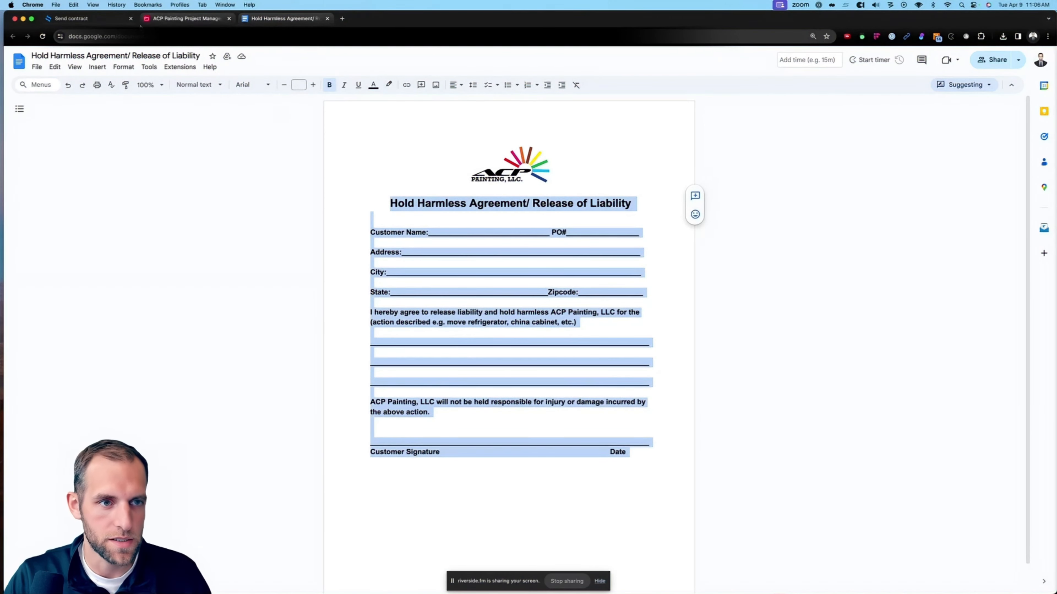
left_click(79, 19)
left_click(343, 277)
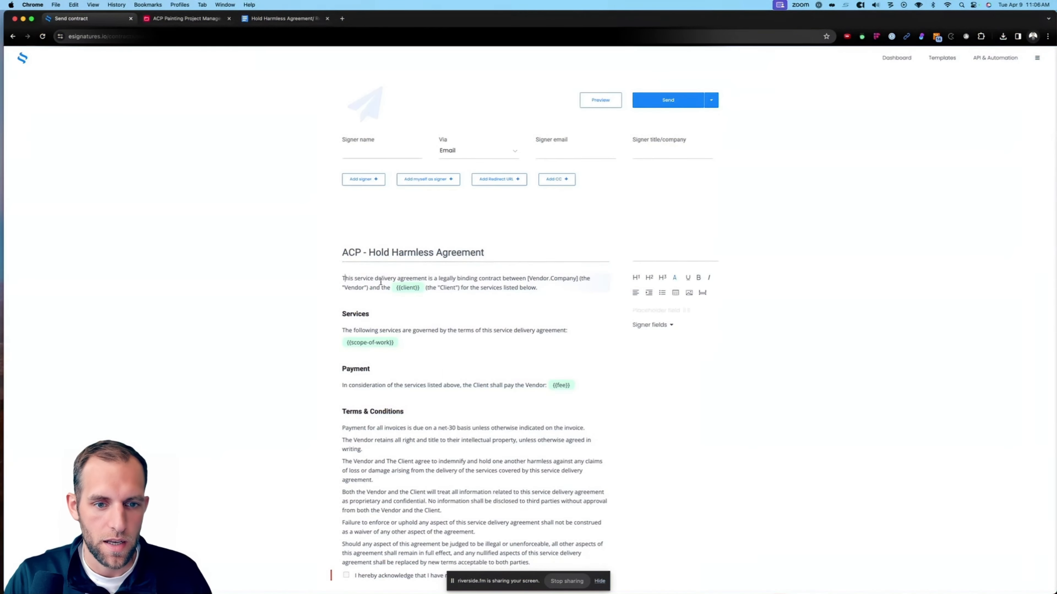
key("super+v")
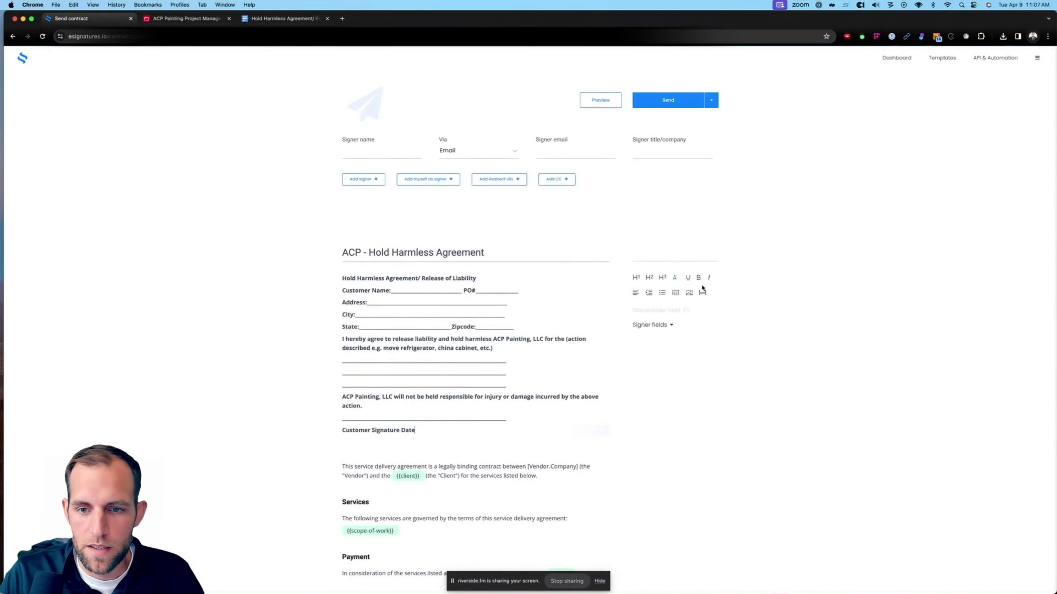
- Search Google Images for "acp painting az logo" in a new browser tab
left_click(342, 19)
type("acp painting az logo")
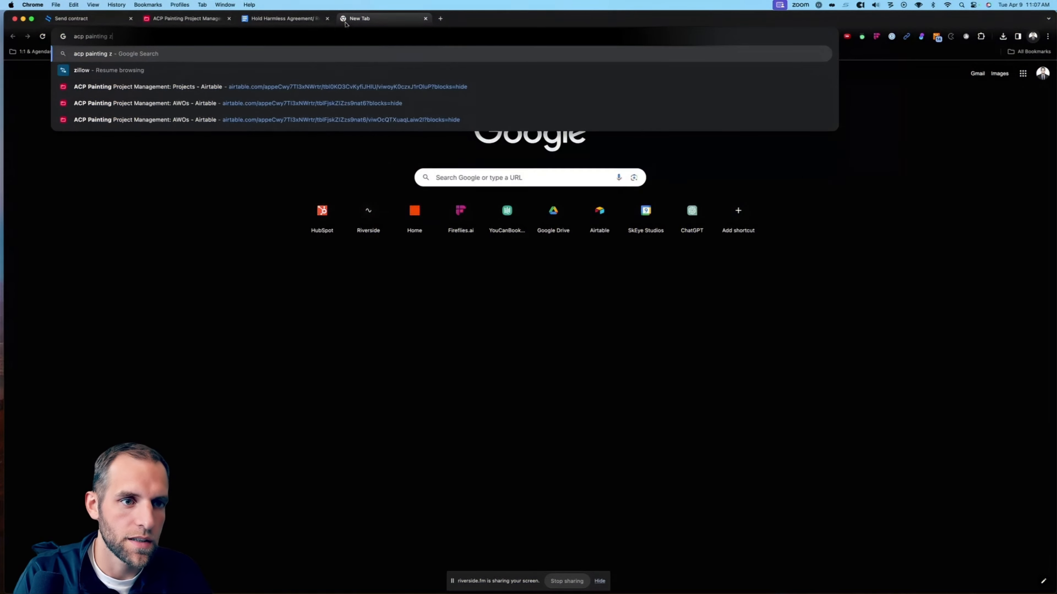
key("Return")
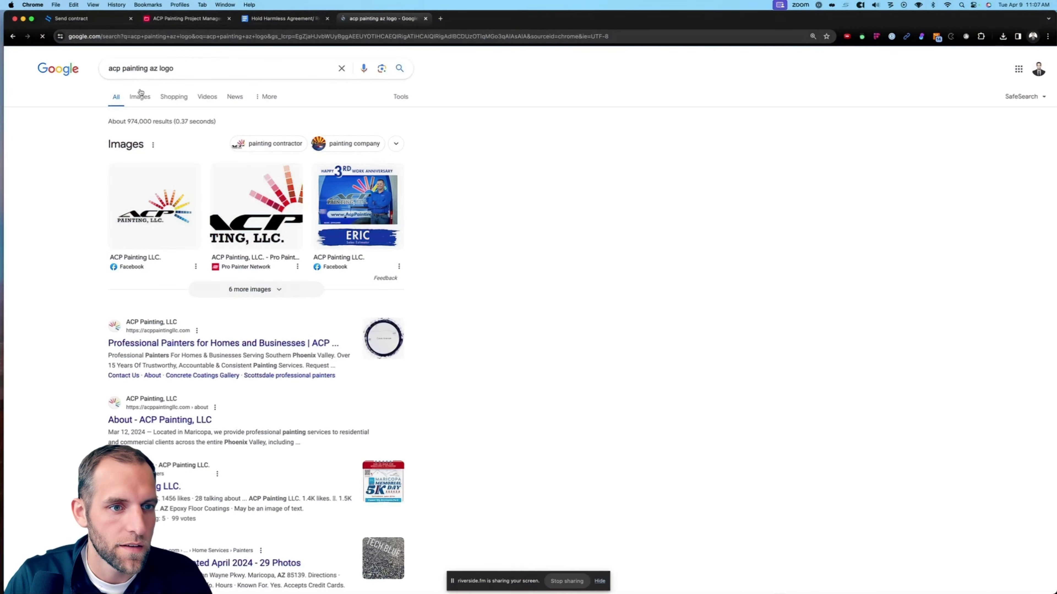
left_click(140, 96)
- Open the ACP Painting logo image on its own and save it to the Desktop as ACP Logo
right_click(166, 169)
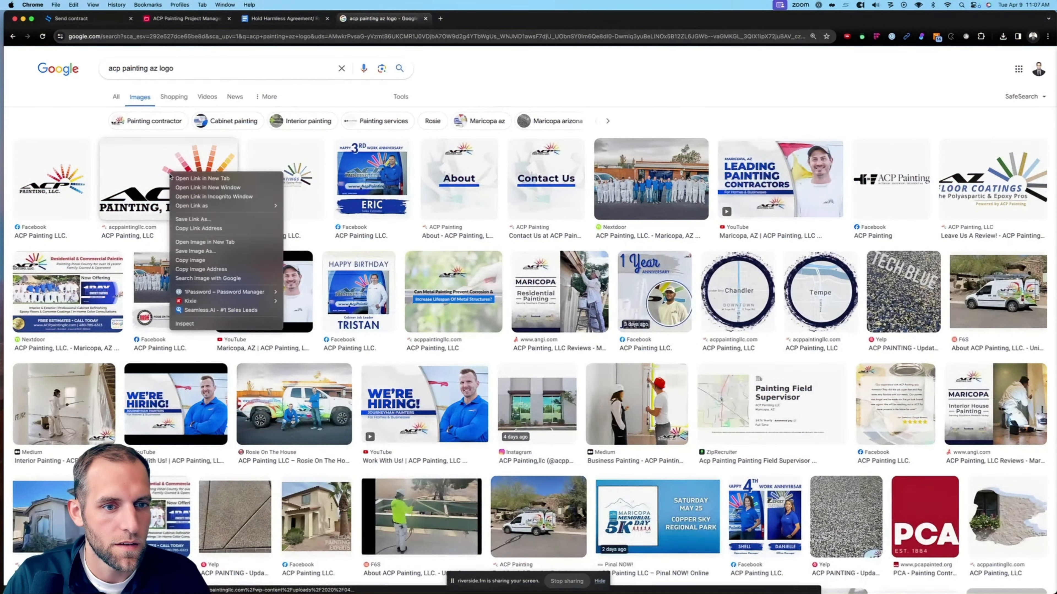
left_click(200, 243)
left_click(457, 19)
right_click(516, 311)
left_click(540, 327)
type("ACP Logo")
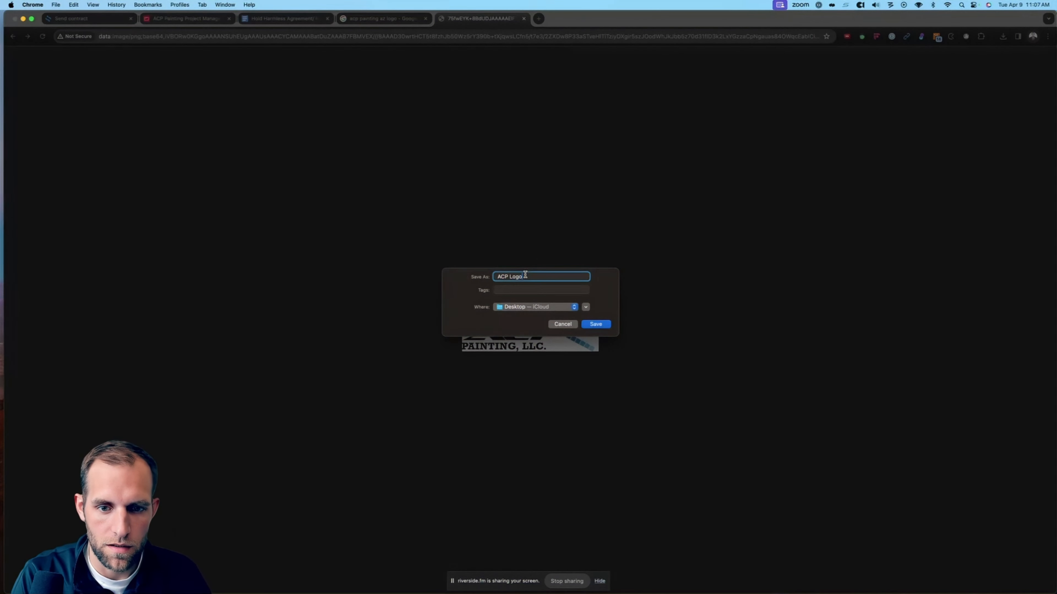
key("Return")
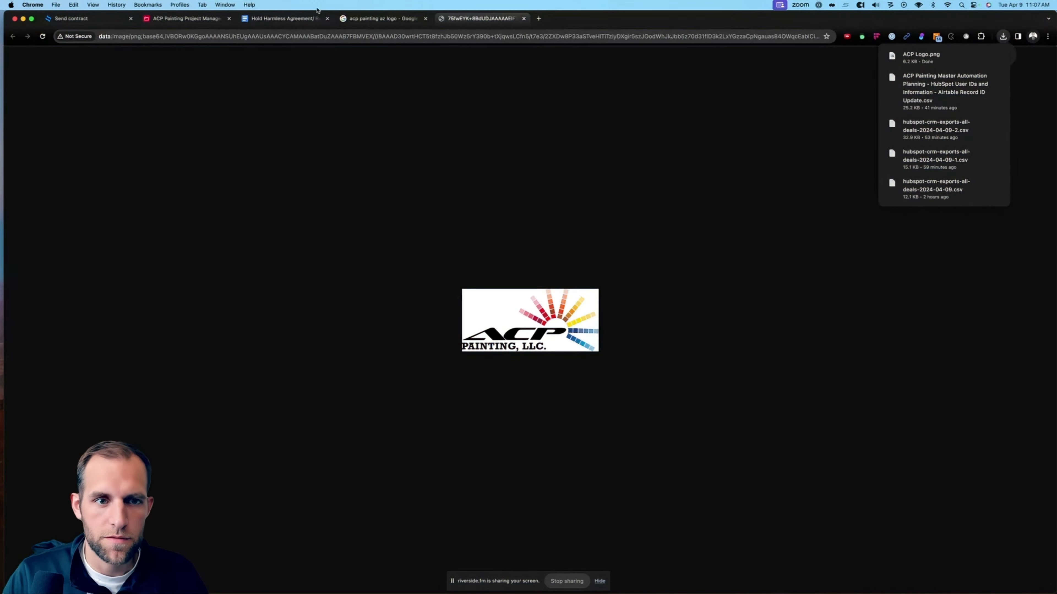
- Insert the ACP Logo image on a new line above the pasted agreement heading in eSignatures and center it
left_click(316, 17)
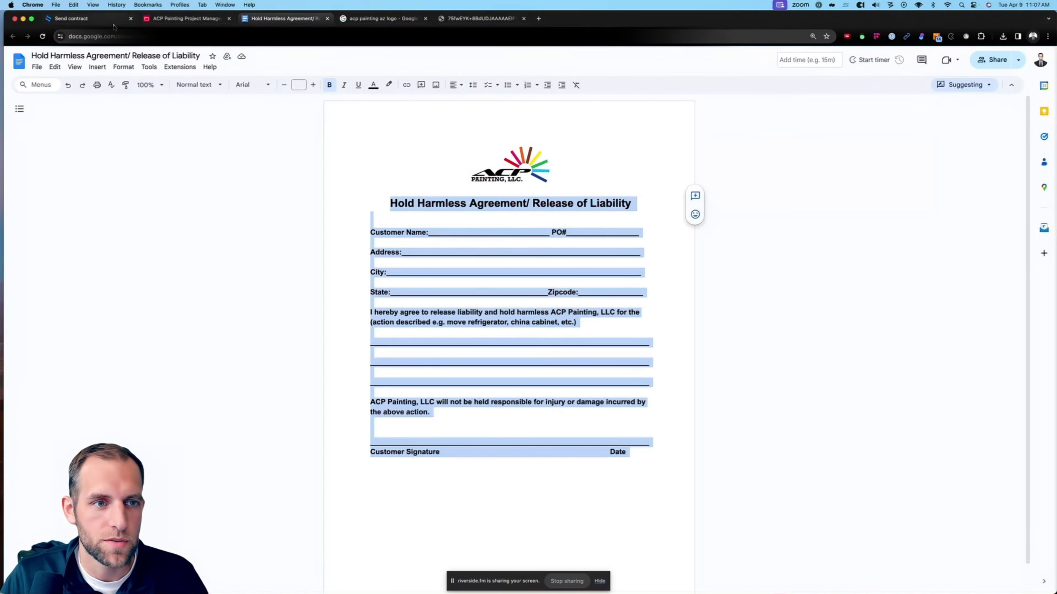
left_click(113, 25)
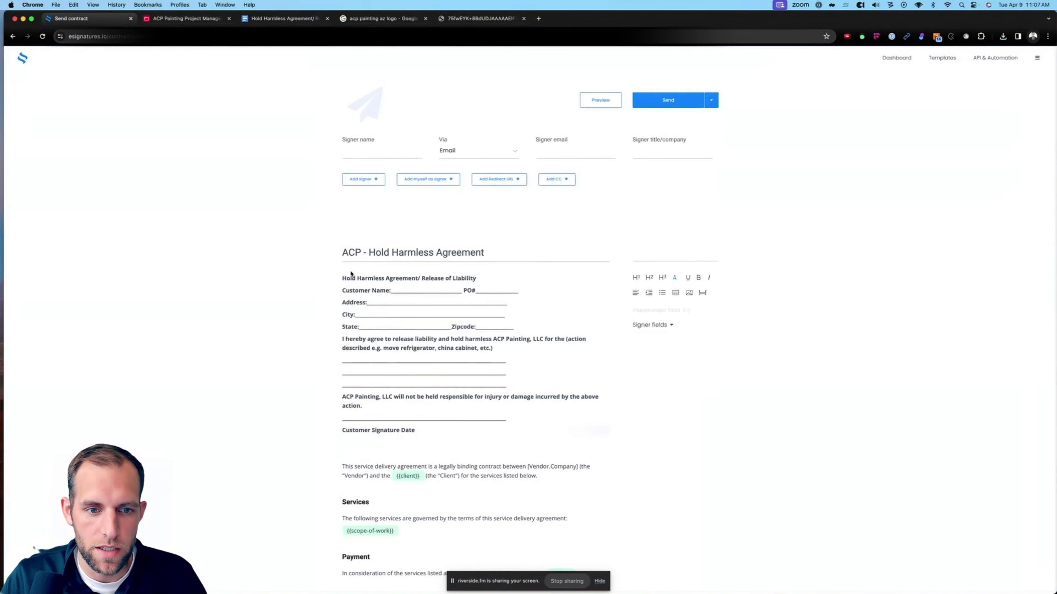
left_click(342, 278)
key("Return")
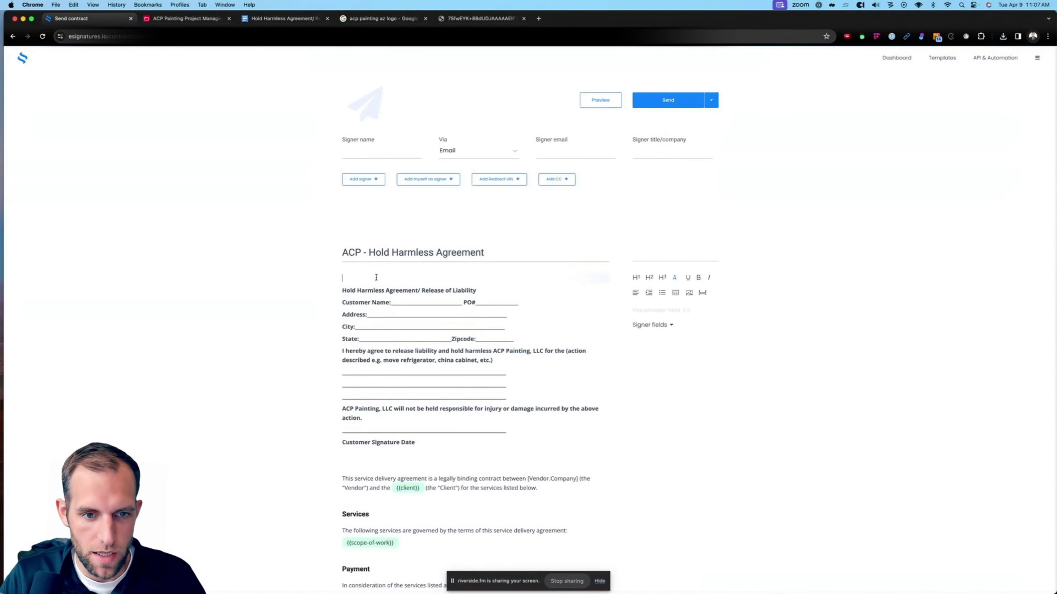
left_click(687, 293)
left_click(635, 292)
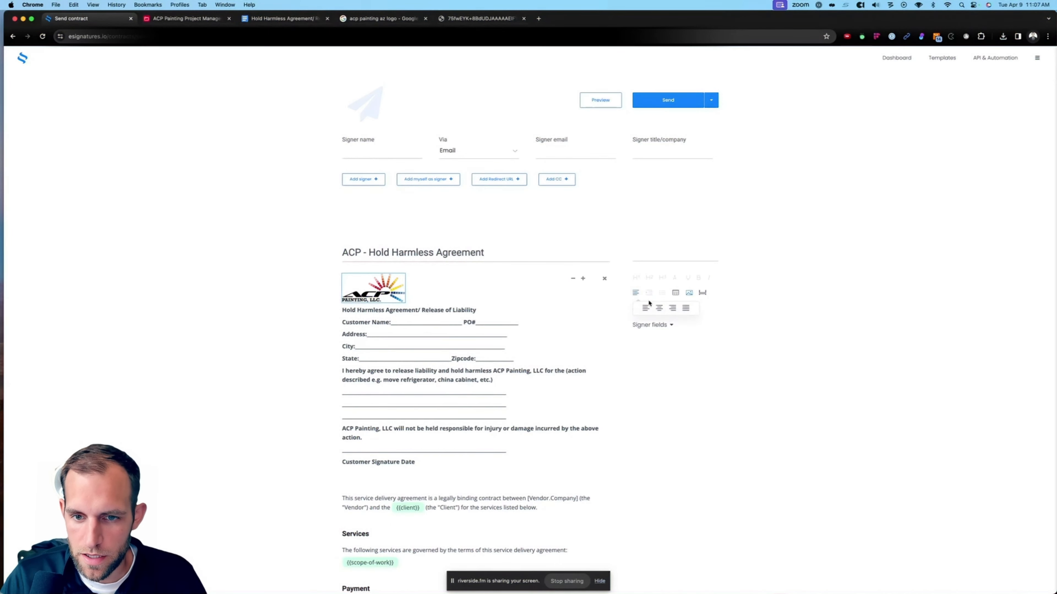
left_click(658, 309)
- Center the line "Hold Harmless Agreement/ Release of Liability" and format it as a level 1 heading
left_click(416, 310)
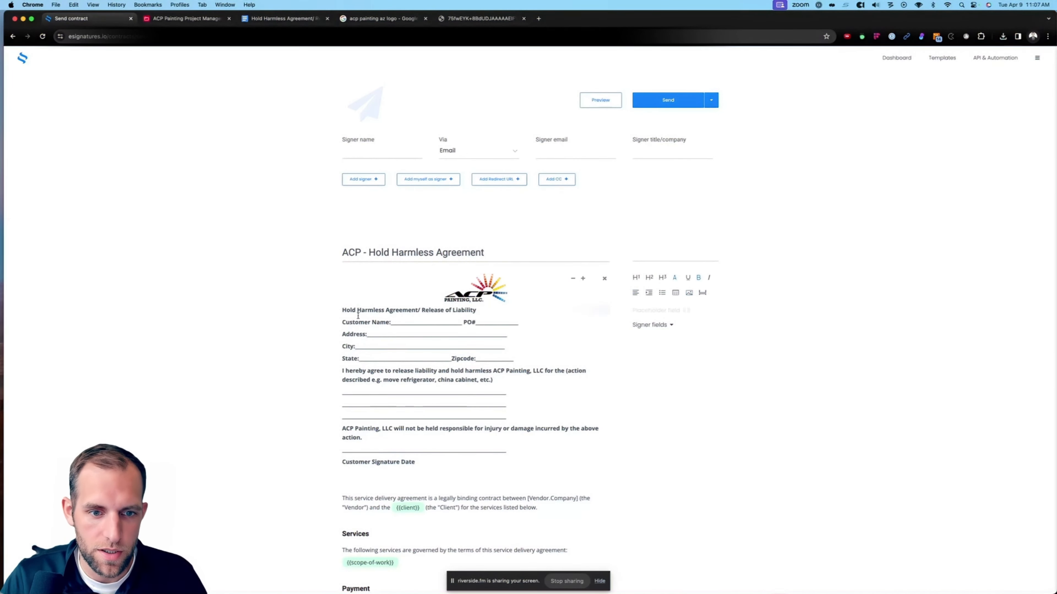
triple_click(399, 310)
left_click(637, 293)
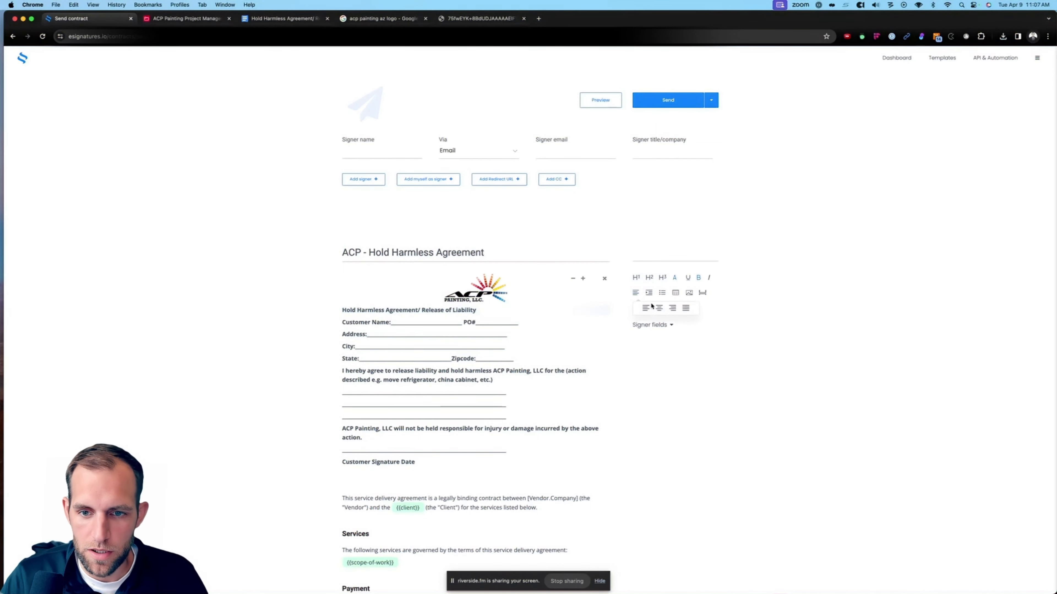
left_click(656, 309)
left_click(637, 278)
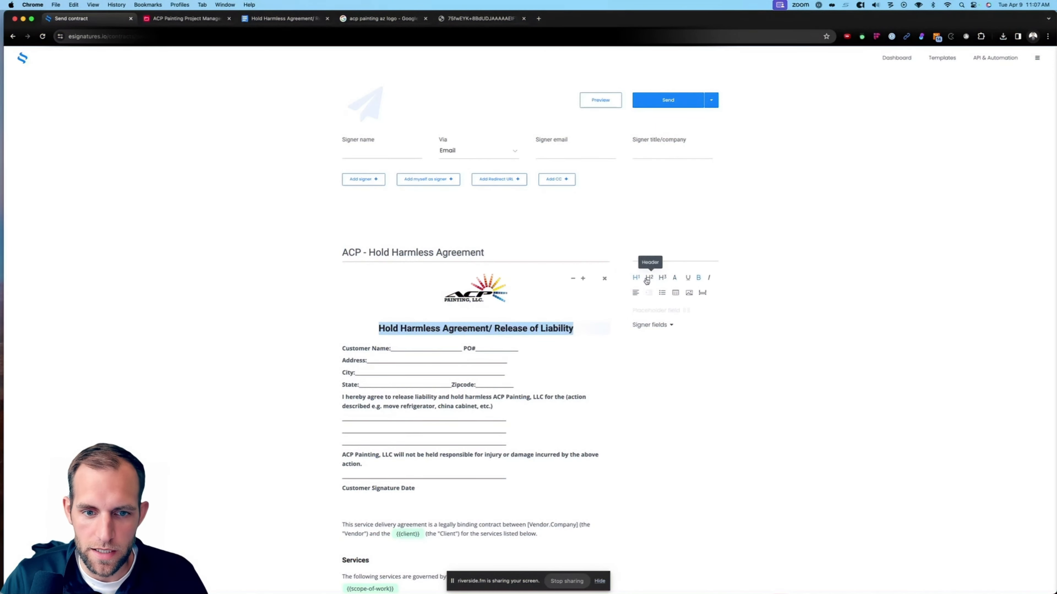
- Delete the blank underline between "Customer Name:" and "PO#" in the contract text
scroll(412, 304, "down", 2)
left_click(411, 303)
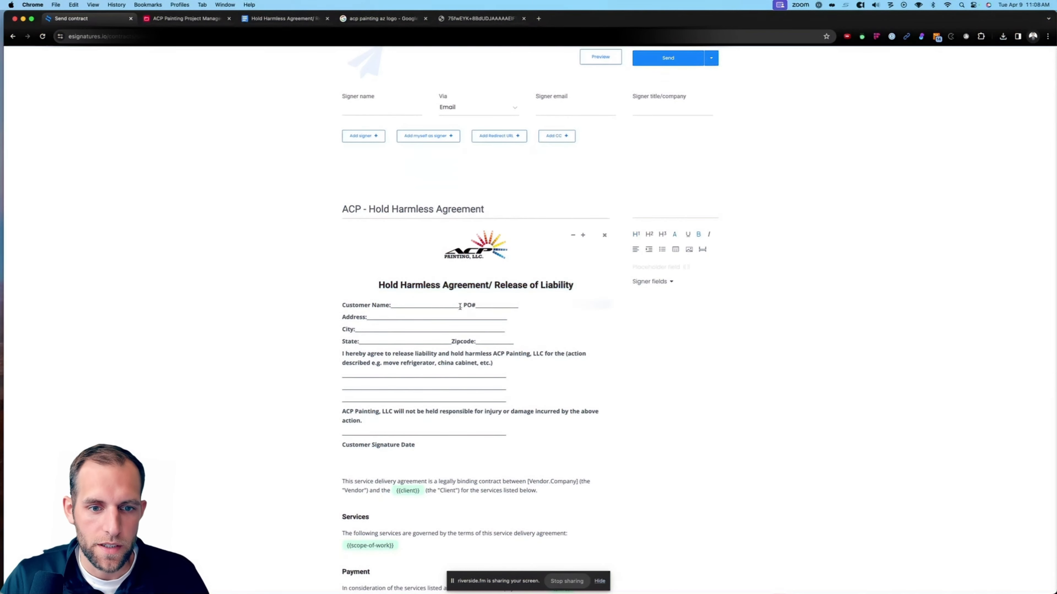
left_click_drag(463, 306, 390, 306)
key("BackSpace")
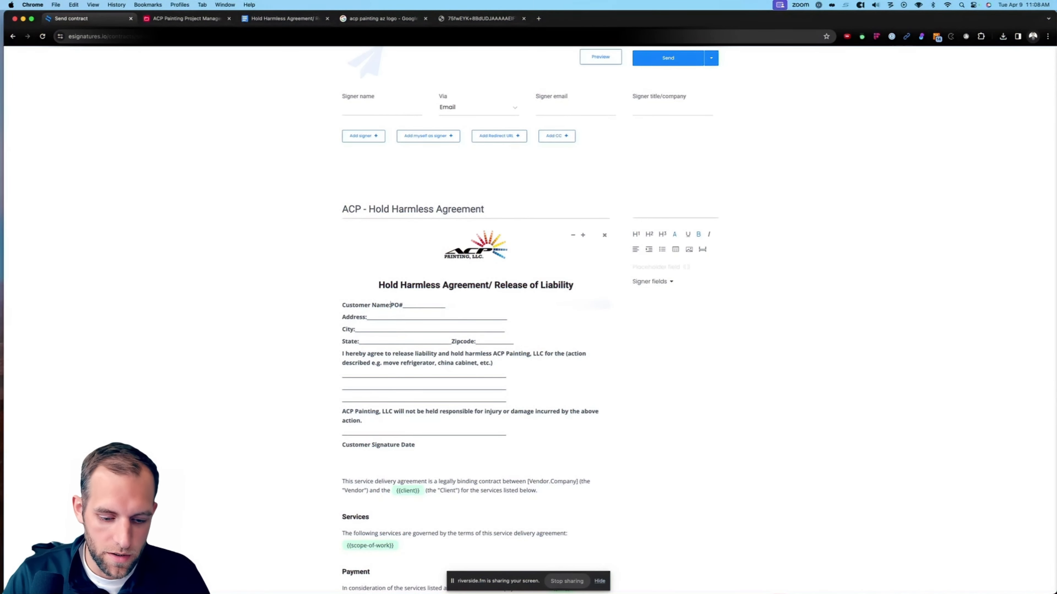
- In the Airtable Hold Harmless table, rename the contact name lookup fields to Project Contact First Name and Project Contact Last Name
left_click(165, 21)
left_click(593, 138)
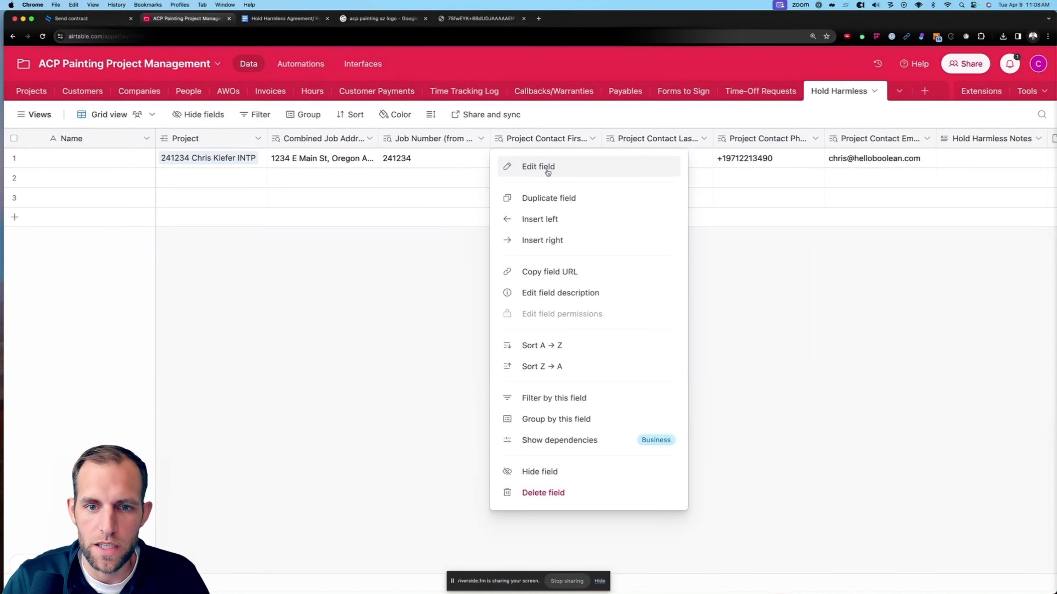
left_click(565, 166)
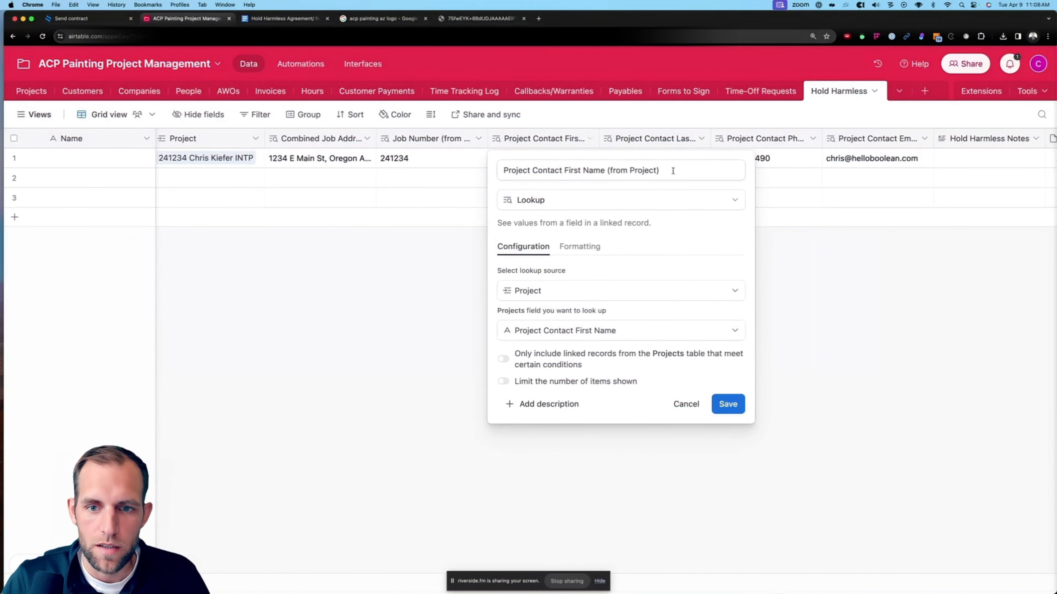
left_click_drag(661, 171, 608, 171)
key("BackSpace")
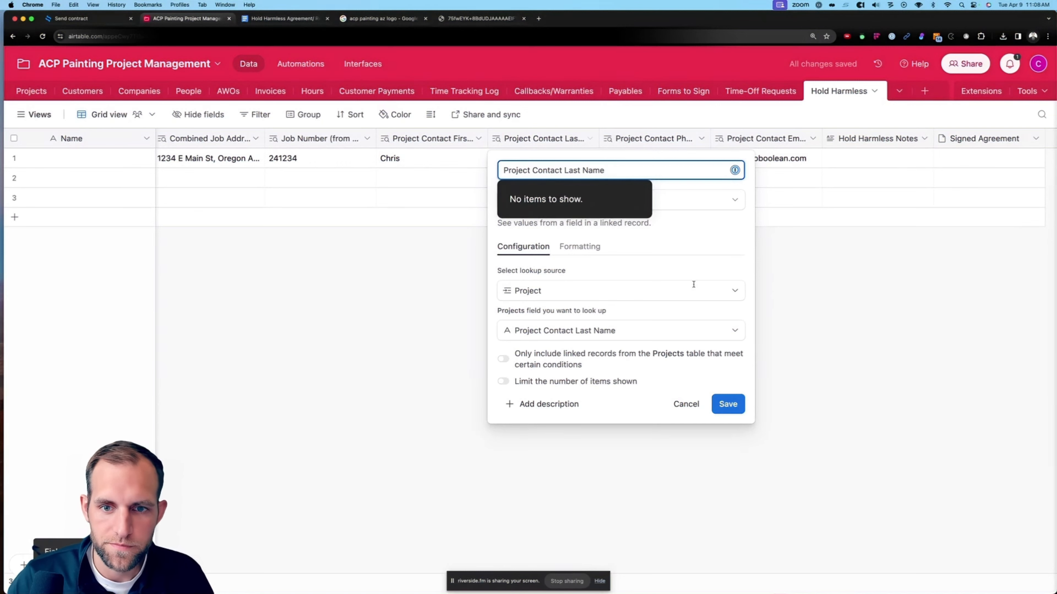
key("Return")
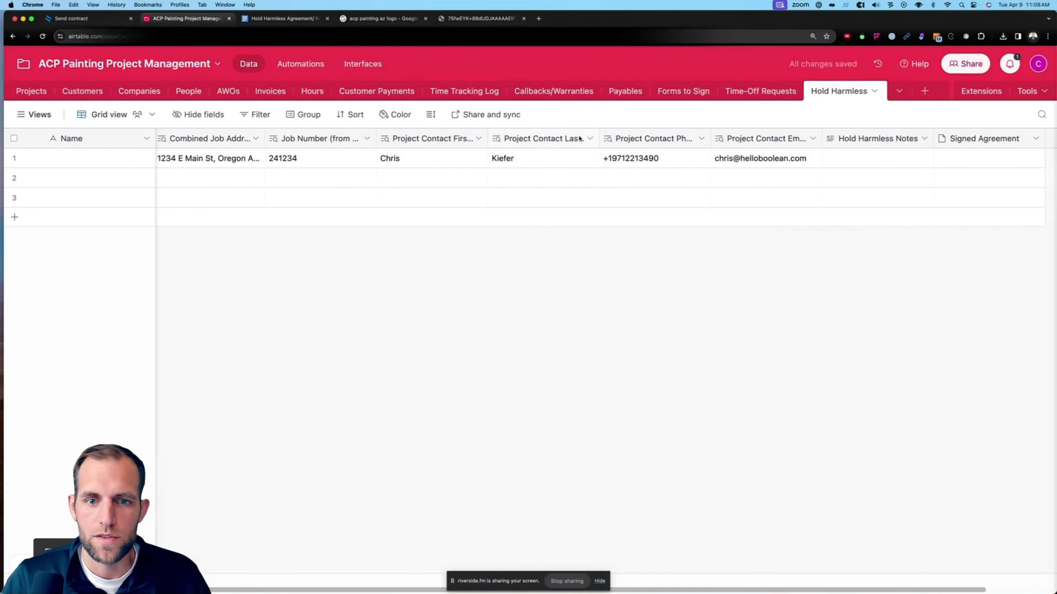
- In the eSignatures contract, move PO# onto its own line and add {{Project Contact First Name}} {{Project Contact Last Name}} after "Customer Name:"
left_click(71, 18)
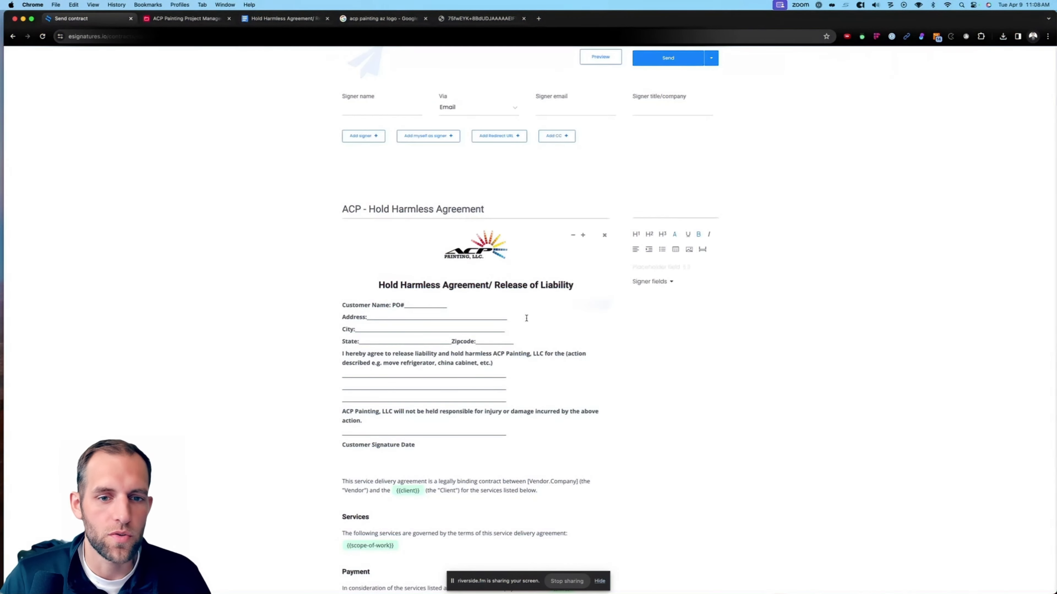
left_click(391, 305)
key("Return")
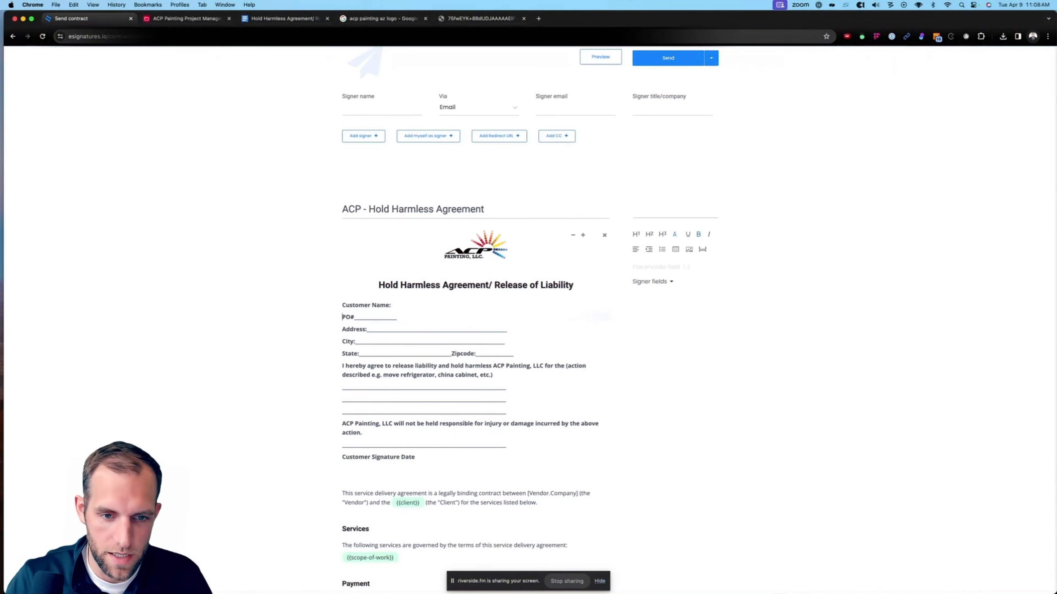
key("Left")
type("{{")
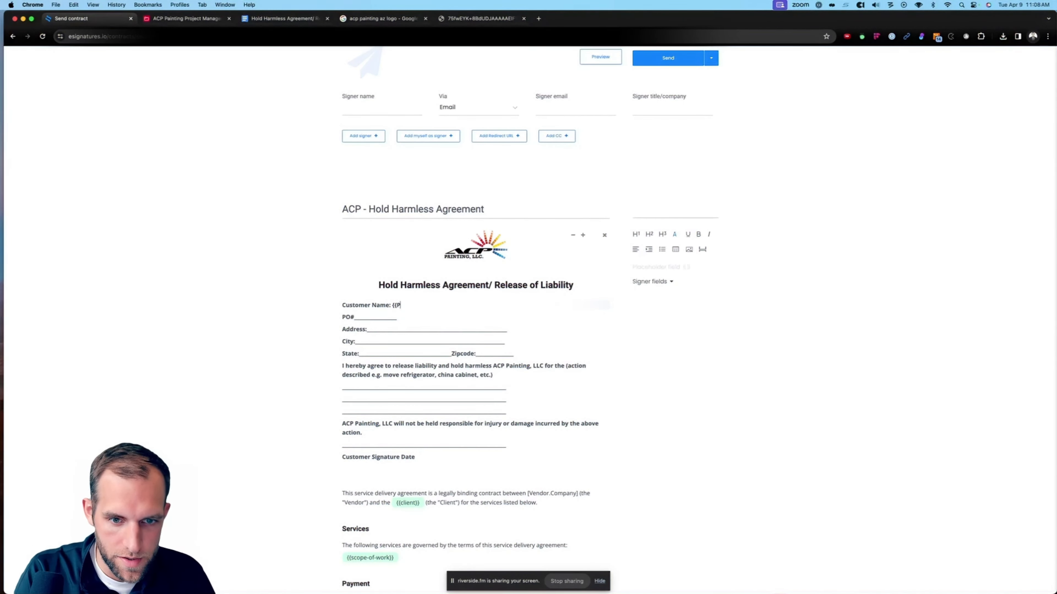
type("Project Contact First Name}} {{Project Contact Last Name}}")
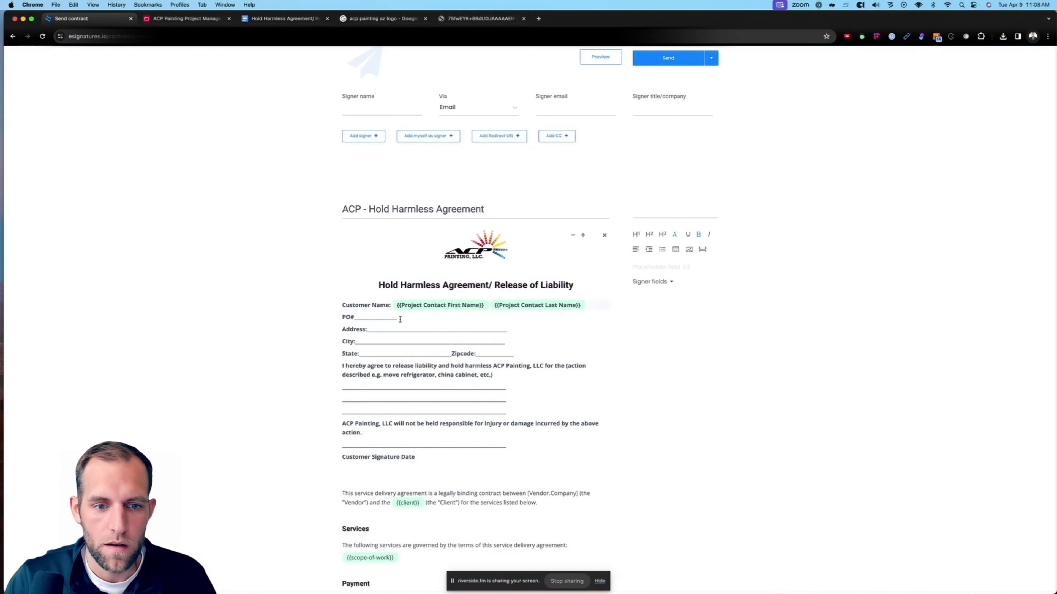
- Replace the blank underline after "PO#" with the placeholder {{Job Number}}
left_click_drag(399, 318, 354, 318)
type("{{JOb")
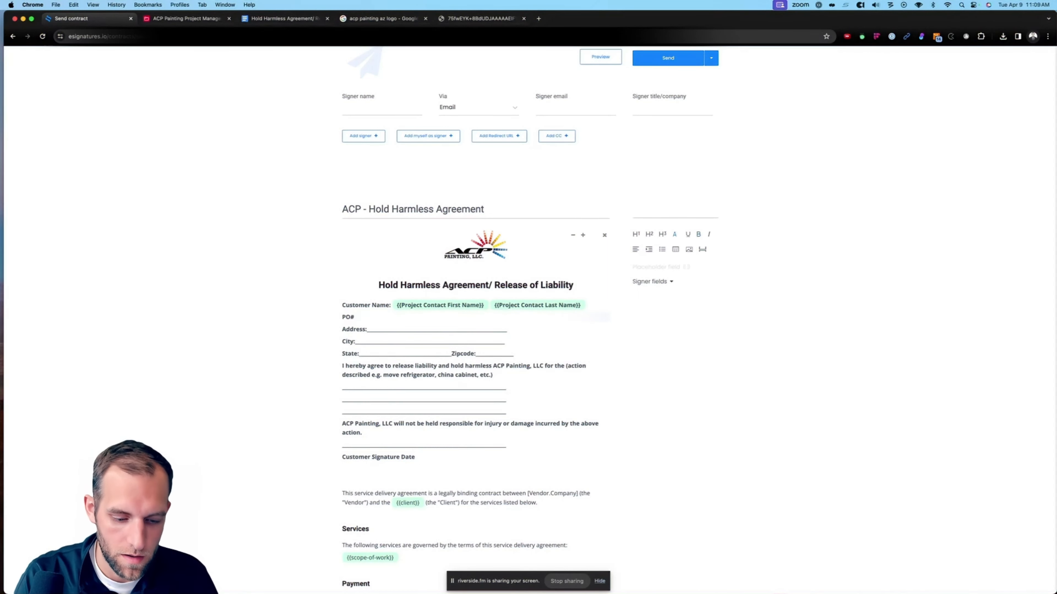
key("BackSpace")
key("BackSpace")
type("ob Number}}")
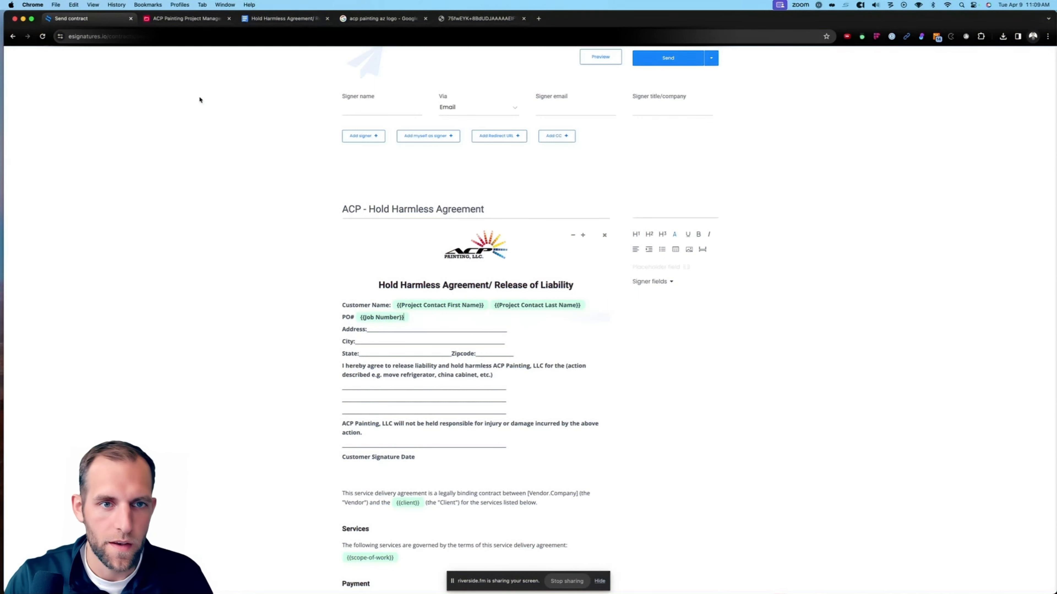
- Switch to Airtable and open the Job Number (from Project) field of the Hold Harmless table for editing
left_click(179, 19)
left_click(367, 138)
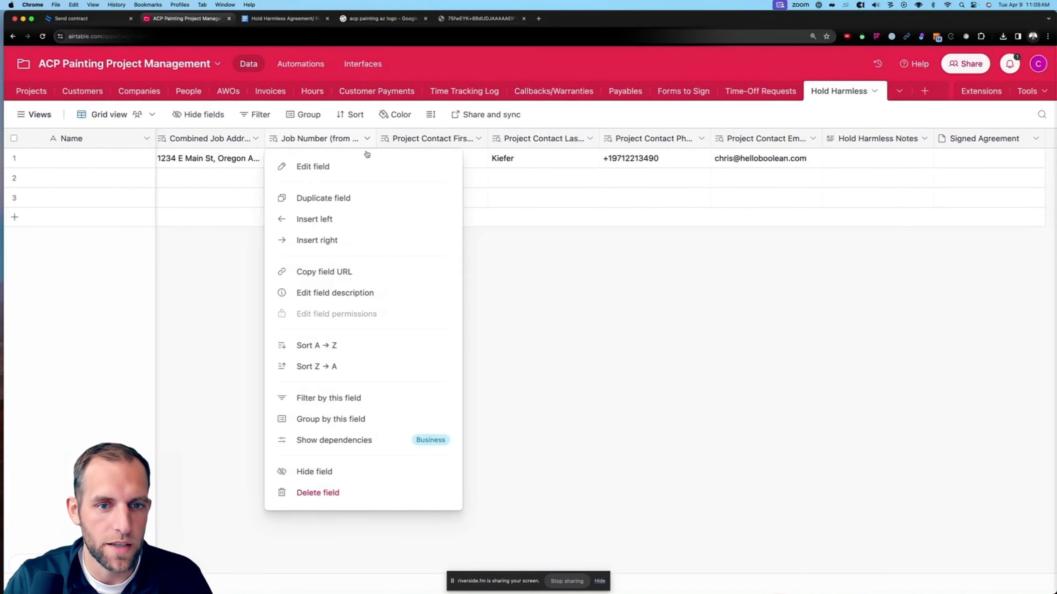
left_click(357, 167)
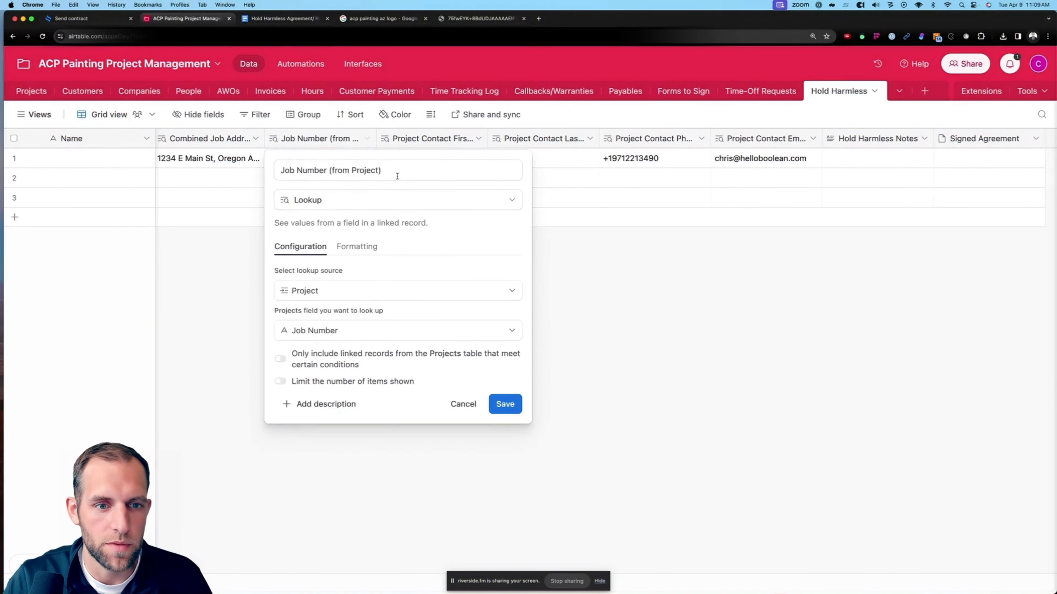